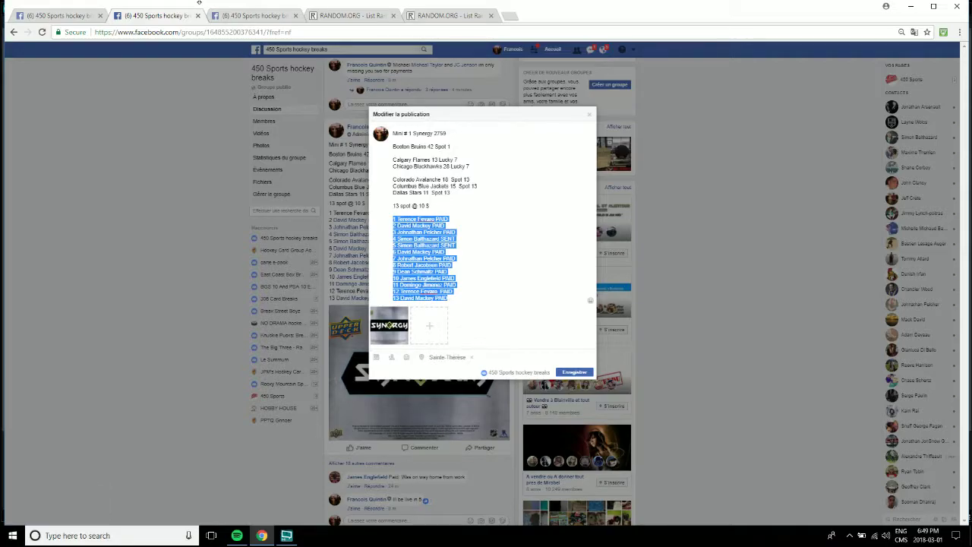
Step: Randomize the 13-entry participant list of Mini #1 three times in the first RANDOM.ORG List Randomizer
click(329, 16)
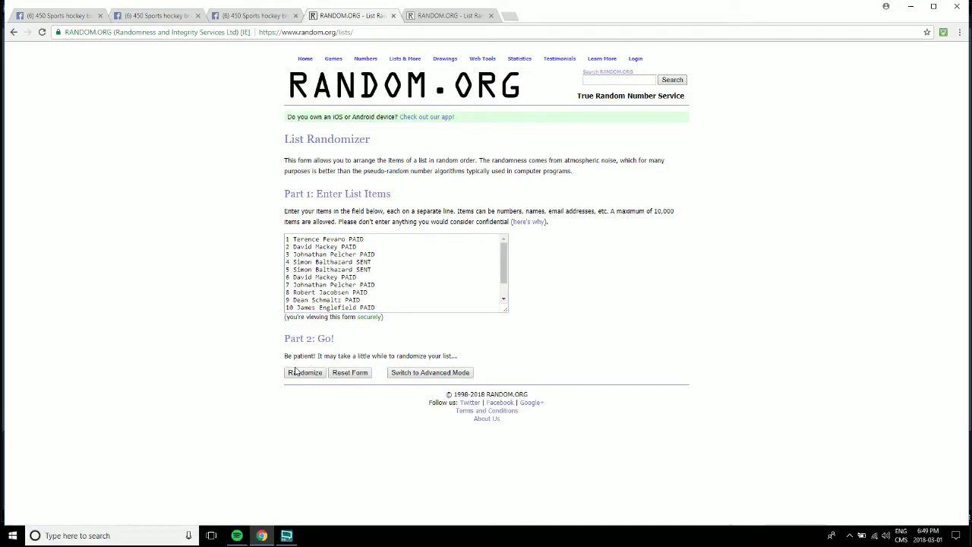
click(297, 372)
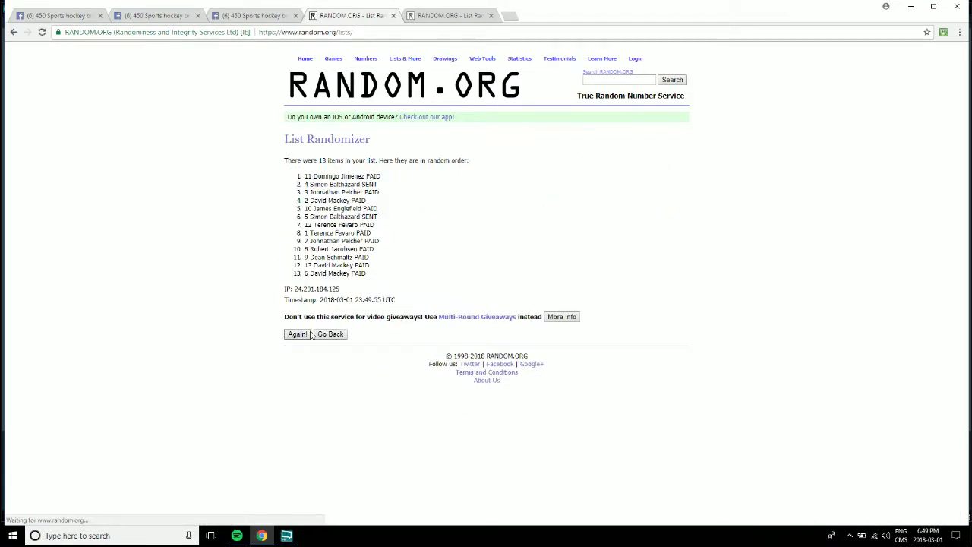
click(298, 353)
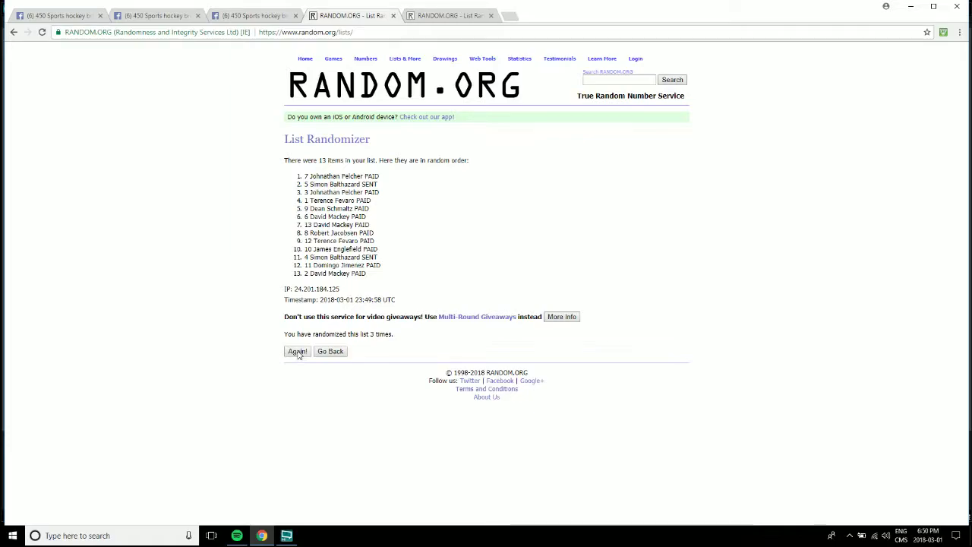
Step: In the Facebook case break post, replace MINI beside Boston Bruins with a tag of the member ranked first in the randomized list
click(176, 16)
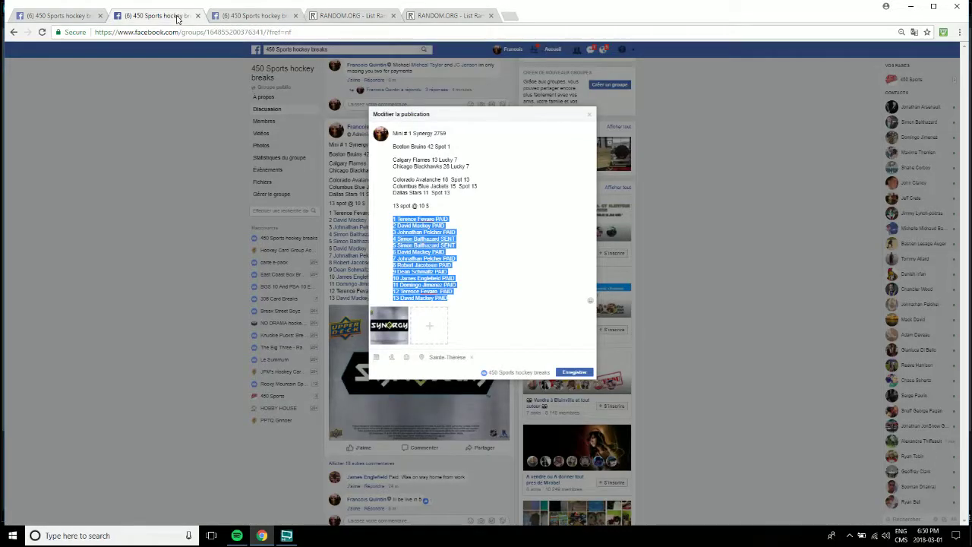
click(79, 14)
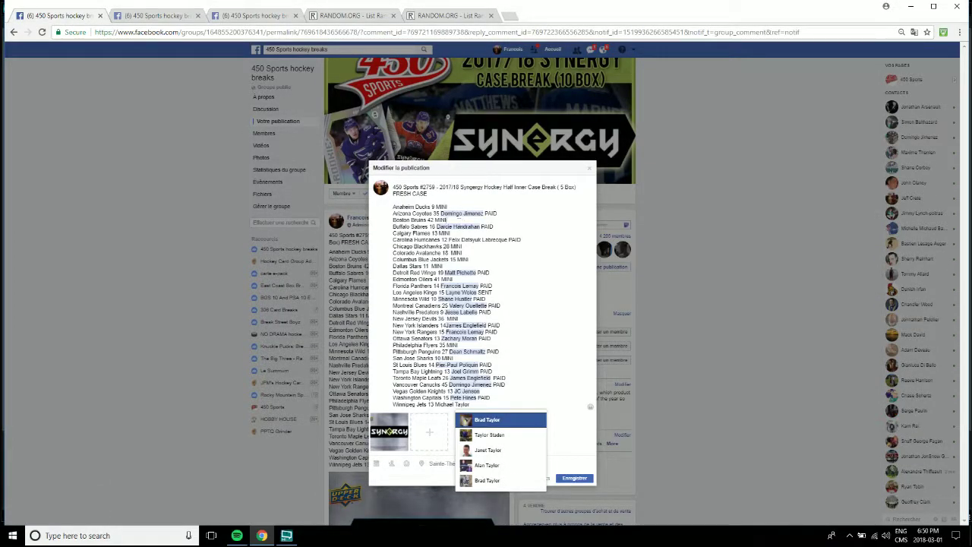
drag(448, 219, 430, 219)
text(Johnathan)
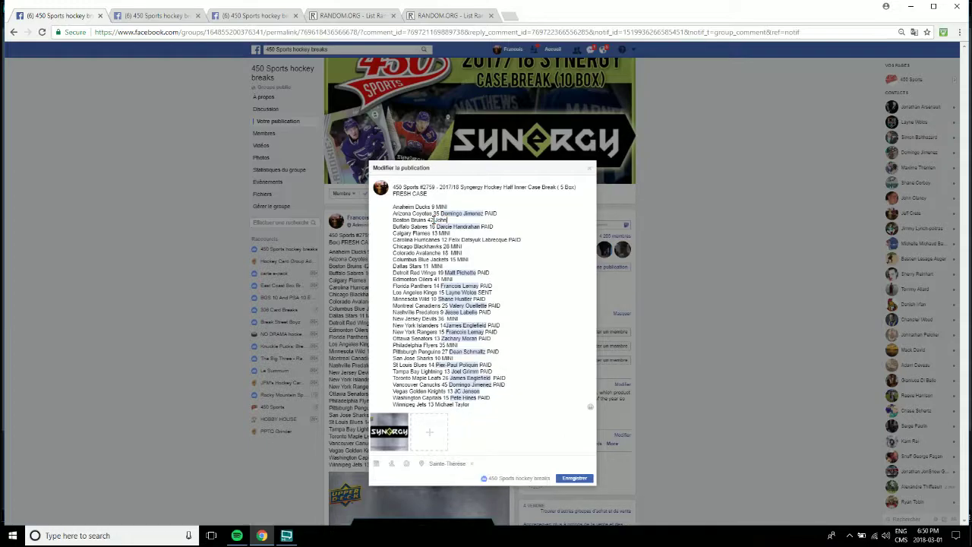
click(448, 235)
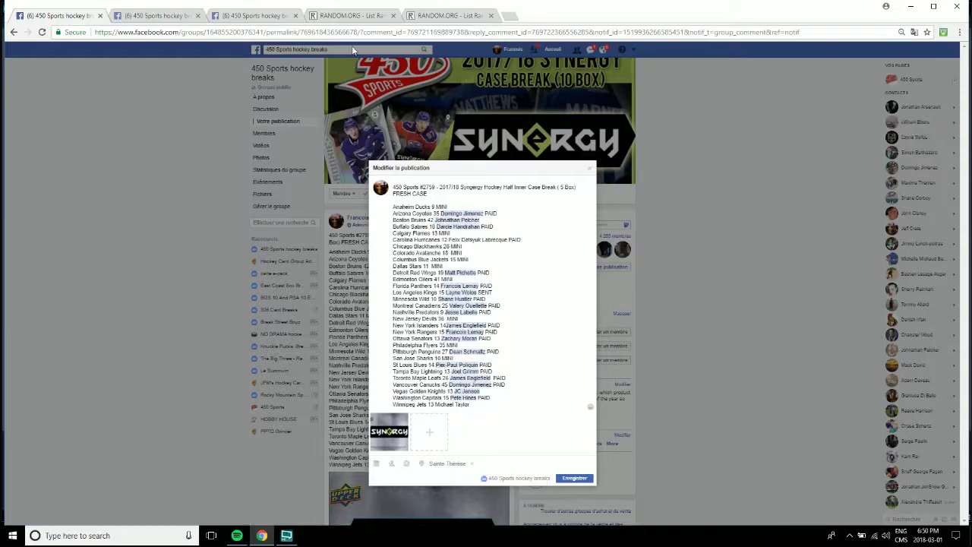
Step: Check the randomized order against the mini's team assignments and tag the seventh-ranked member in place of MINI beside Calgary Flames
click(336, 16)
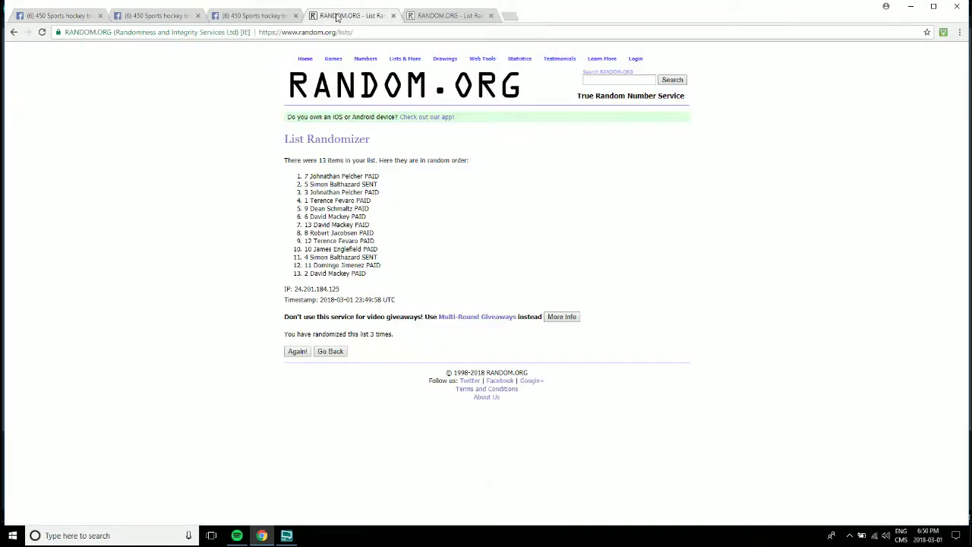
click(147, 15)
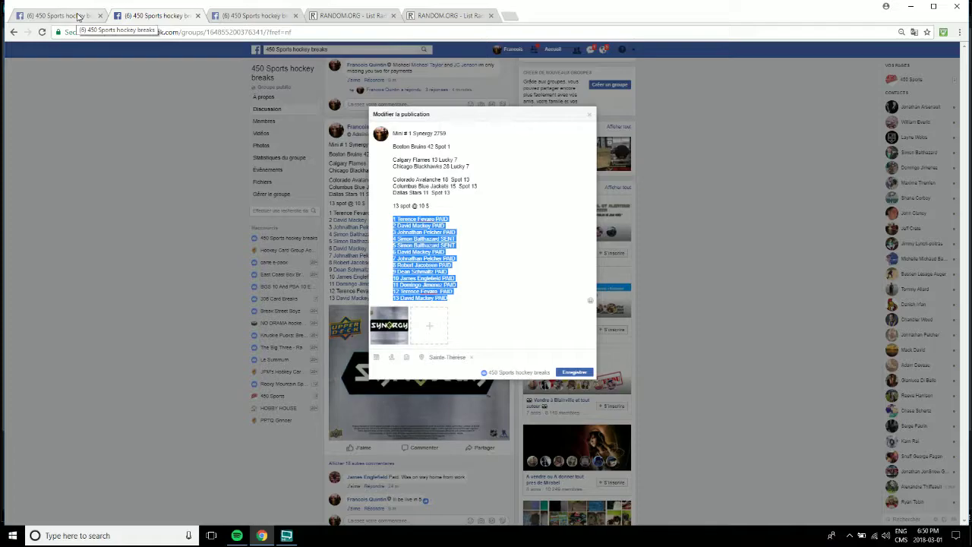
click(78, 16)
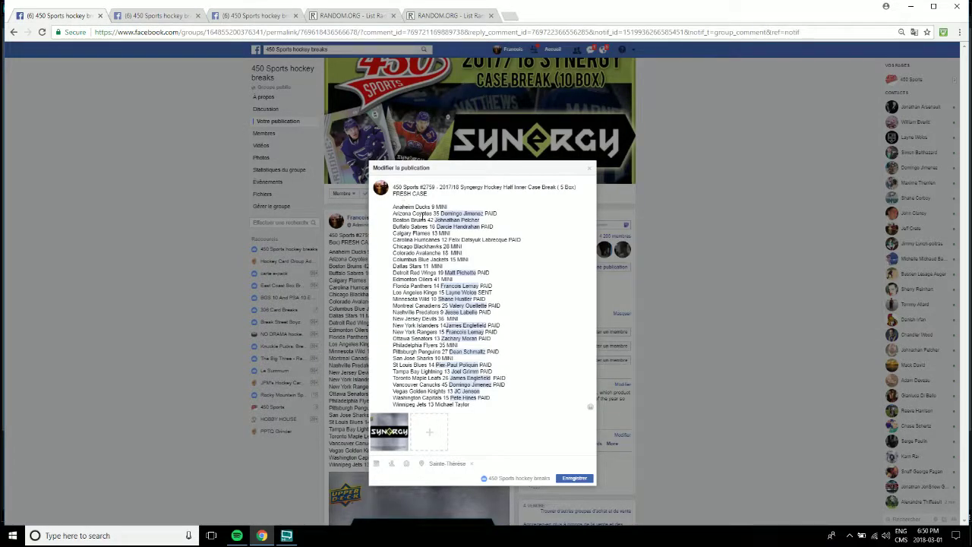
drag(456, 234, 442, 234)
text(David)
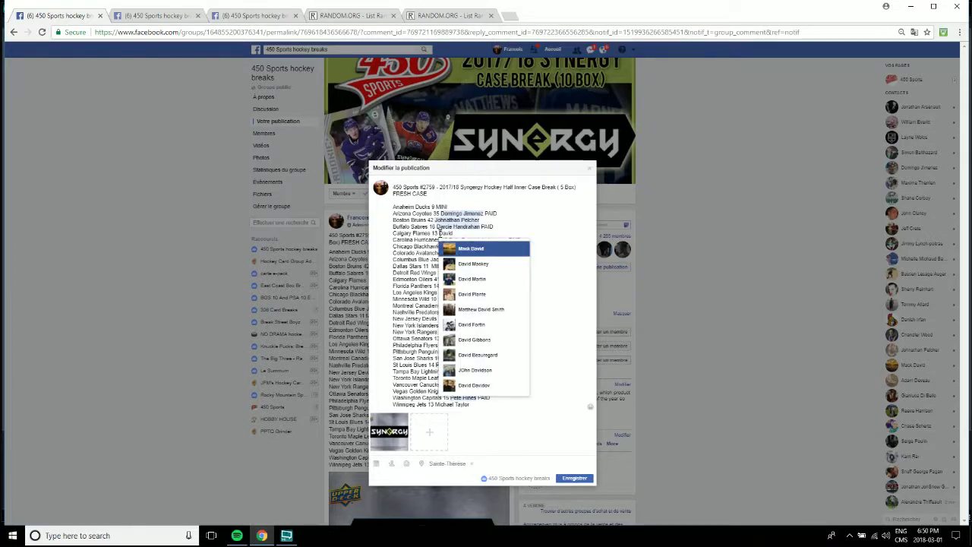
click(465, 265)
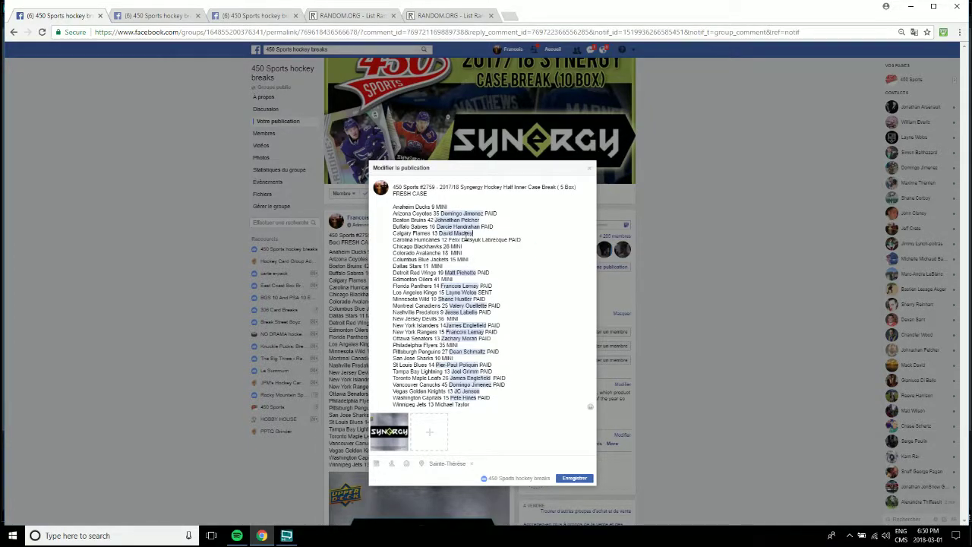
Step: Replace MINI beside Chicago Blackhawks with a tag of the same Lucky 7 member
drag(461, 247, 451, 246)
text(Davi)
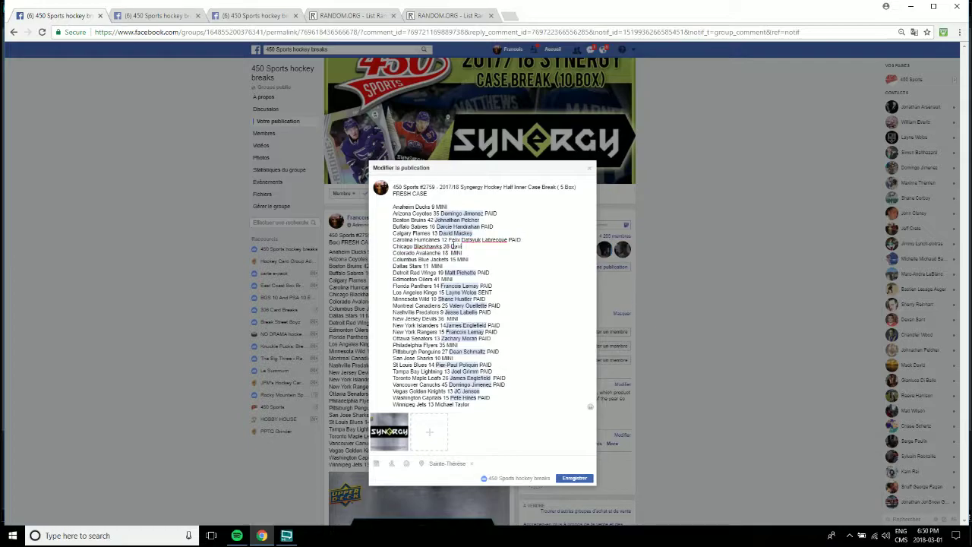
text(vid)
click(486, 279)
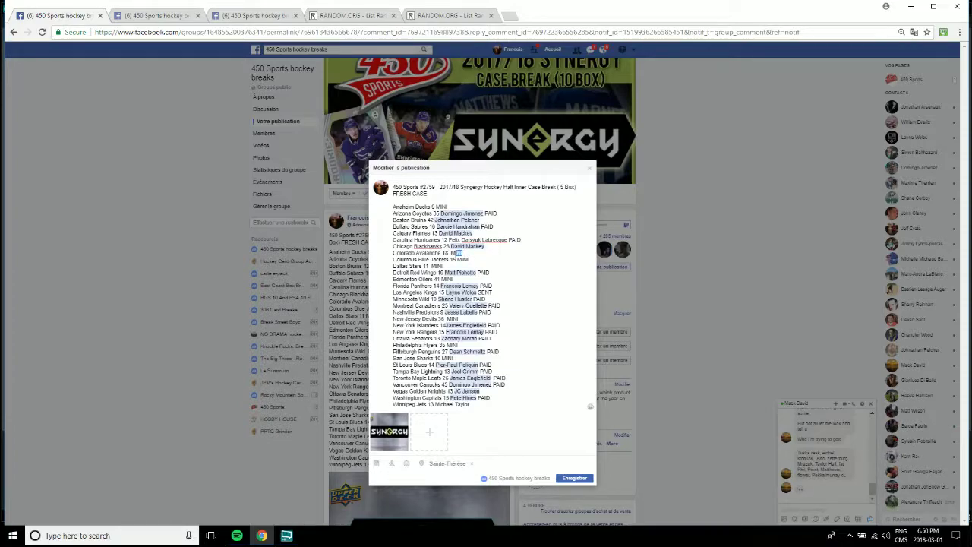
Step: Replace MINI beside Colorado Avalanche with a tag of the member ranked thirteenth in the randomized list
key(BackSpace)
text(Da)
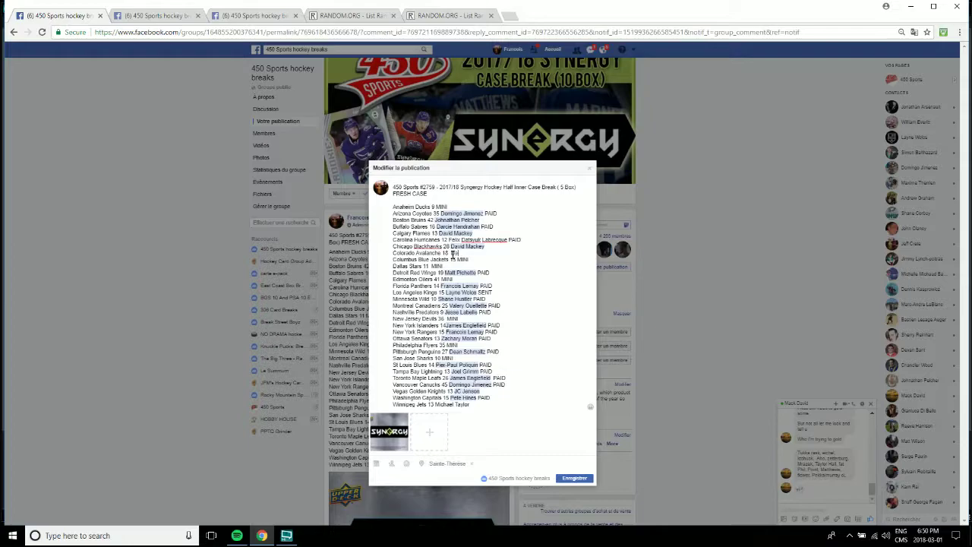
text(vid)
click(473, 283)
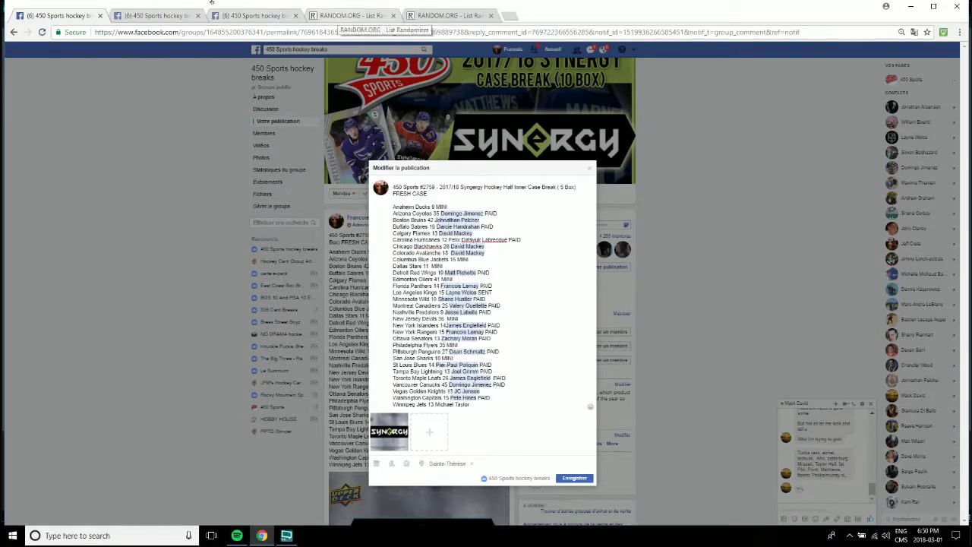
Step: Recheck the Spot 13 teams in the mini post, then remove and re-enter the member tag beside Colorado Avalanche
click(183, 20)
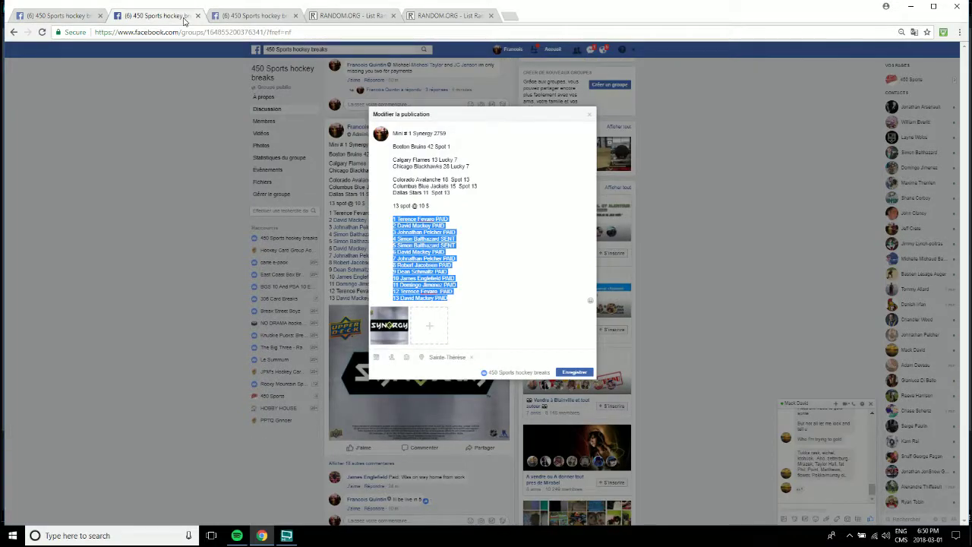
click(79, 16)
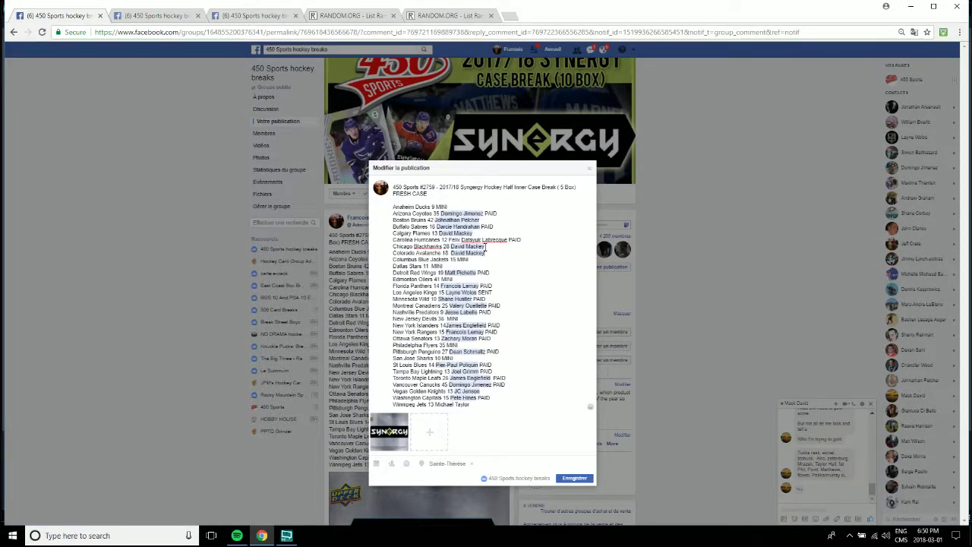
key(ctrl+BackSpace)
key(ctrl+BackSpace)
click(172, 13)
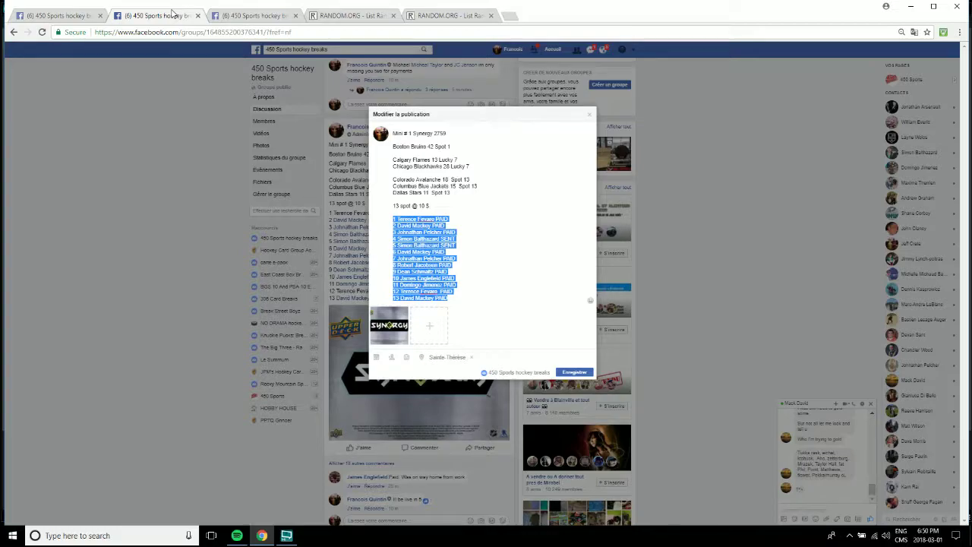
click(70, 15)
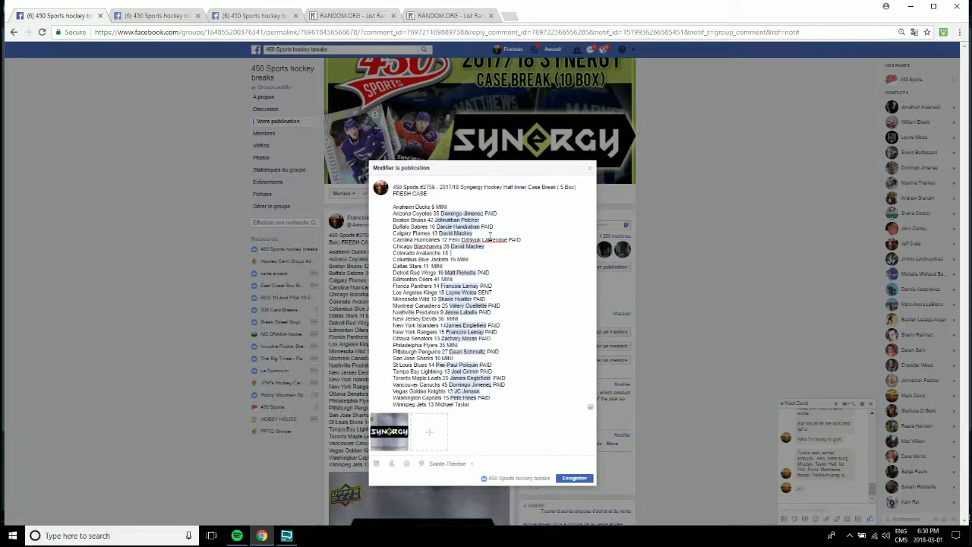
text(vid)
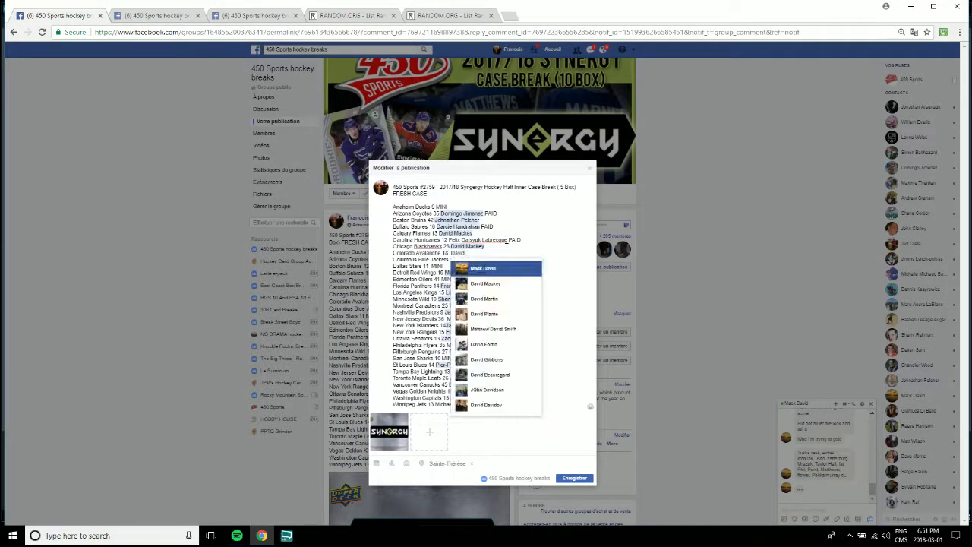
click(508, 286)
Step: Replace MINI beside Columbus Blue Jackets with a tag of the Spot 13 member
drag(470, 259, 460, 259)
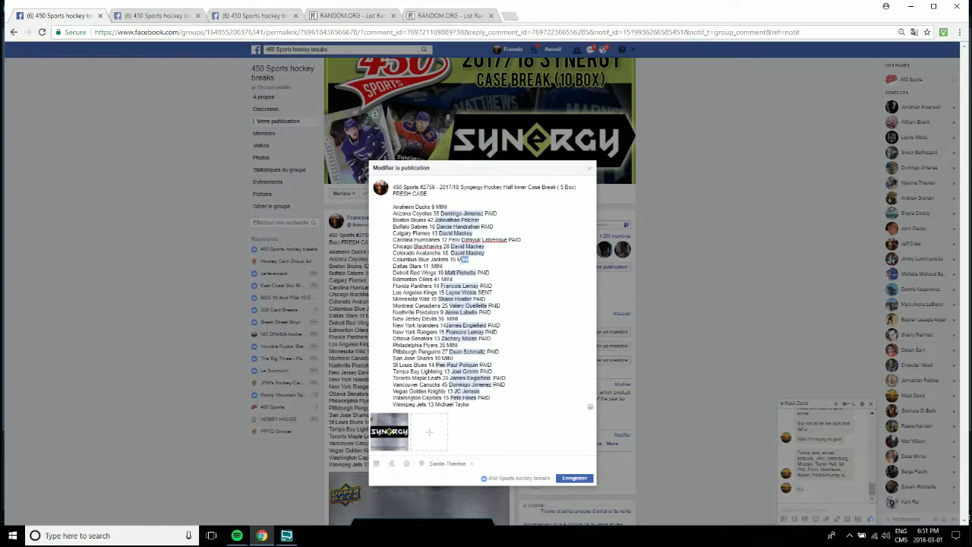
key(BackSpace)
text(David)
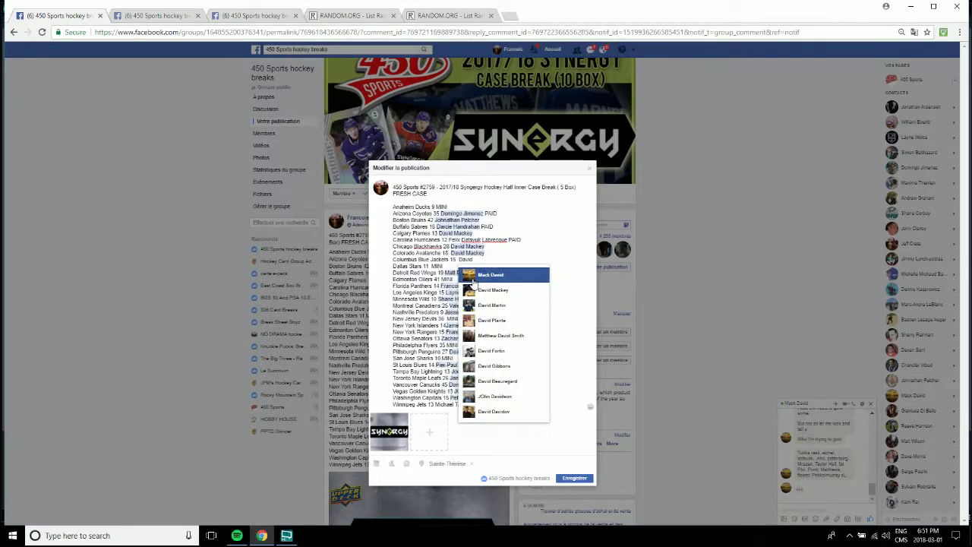
click(475, 288)
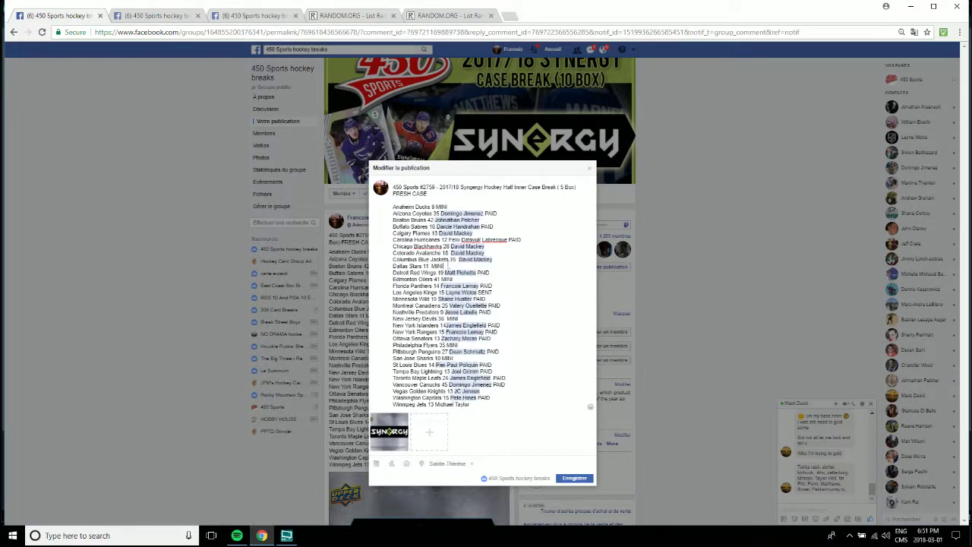
Step: Replace MINI beside Dallas Stars with a tag of the Spot 13 member
drag(444, 265, 434, 261)
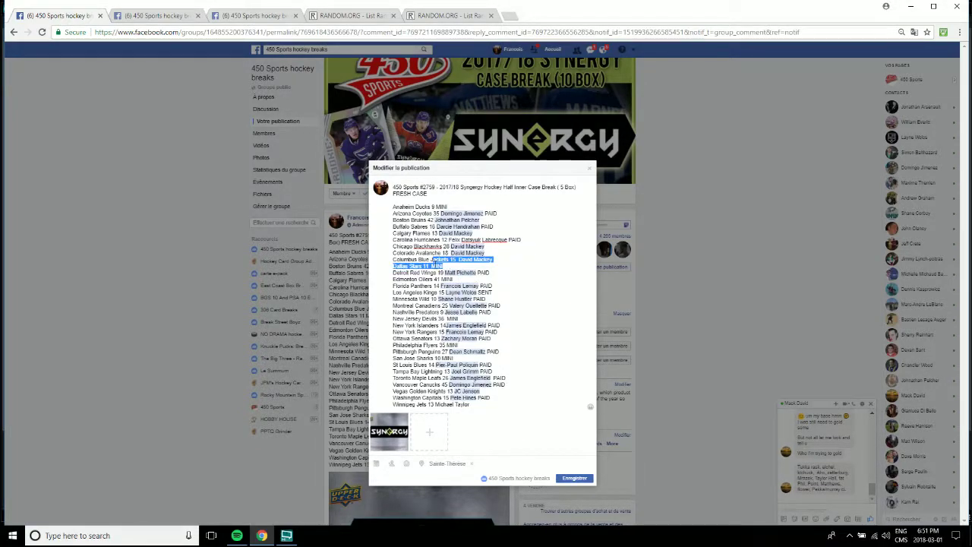
click(434, 261)
double_click(437, 265)
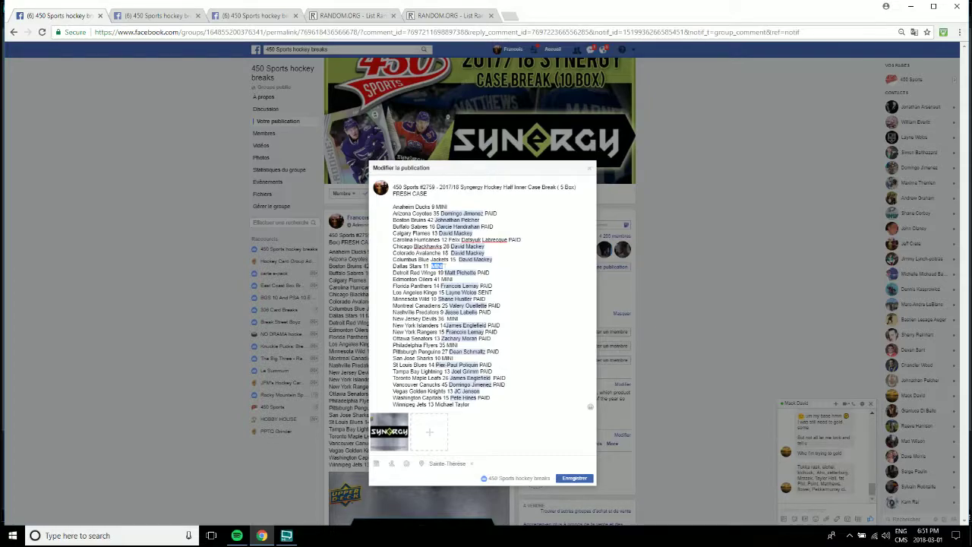
text(David)
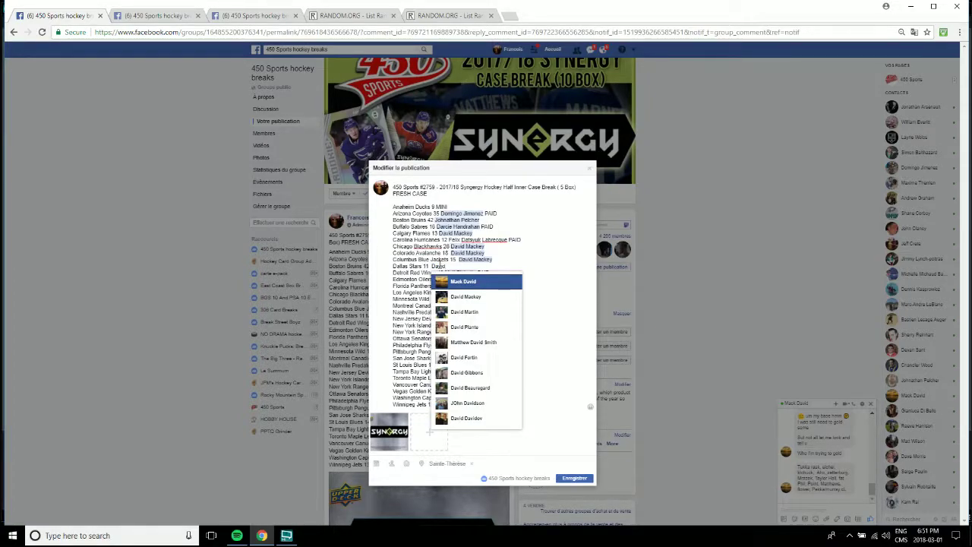
key(Down)
key(Return)
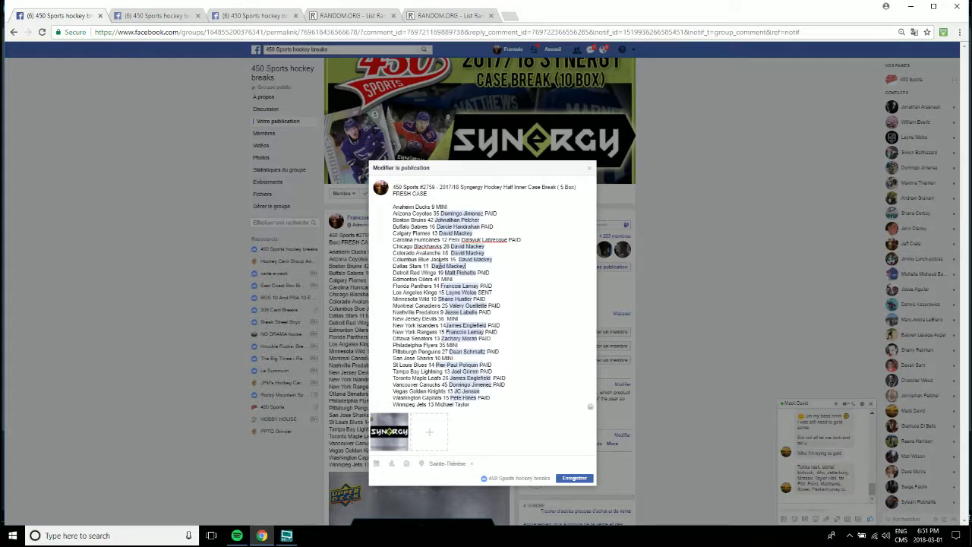
Step: Review the second Synergy mini's post and randomize its participant list three times in the second RANDOM.ORG List Randomizer
click(257, 18)
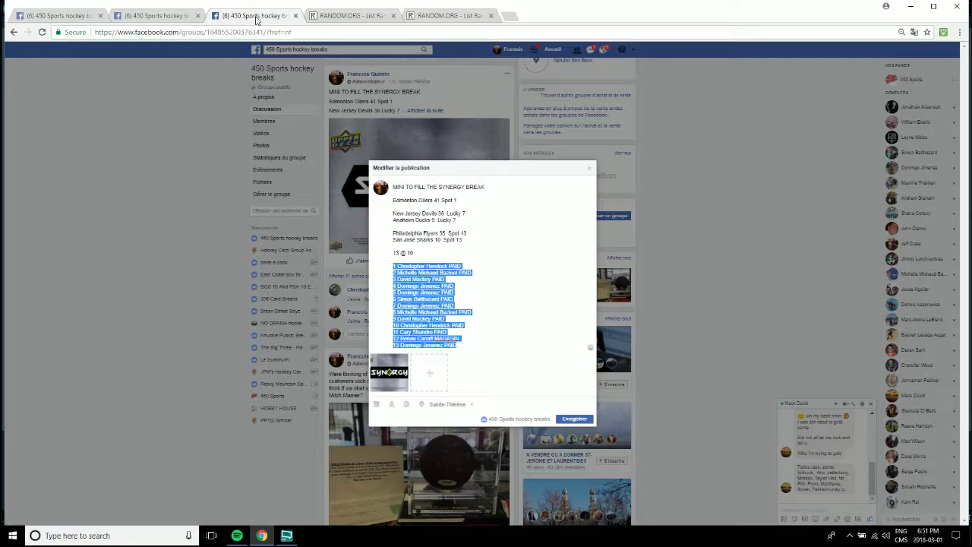
click(427, 15)
scroll(465, 244, up, 5)
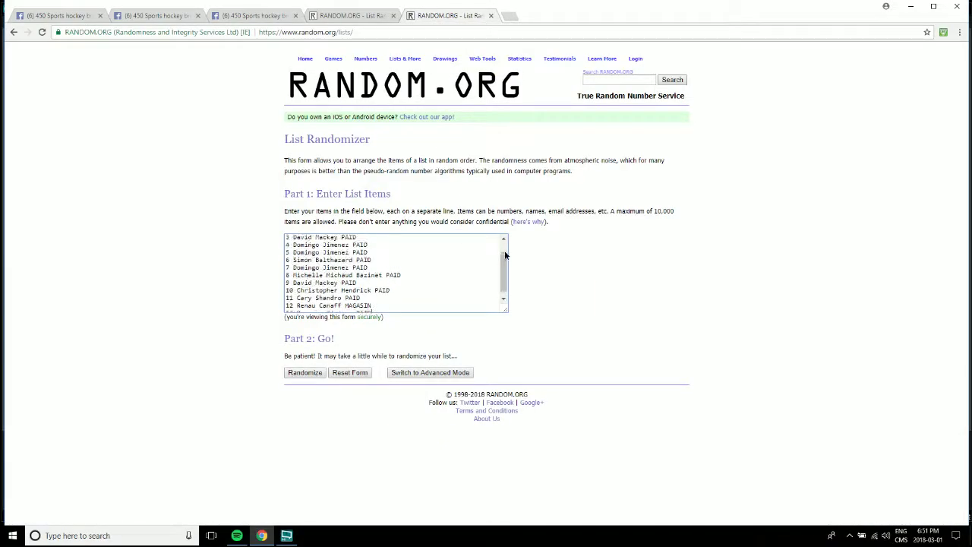
click(303, 372)
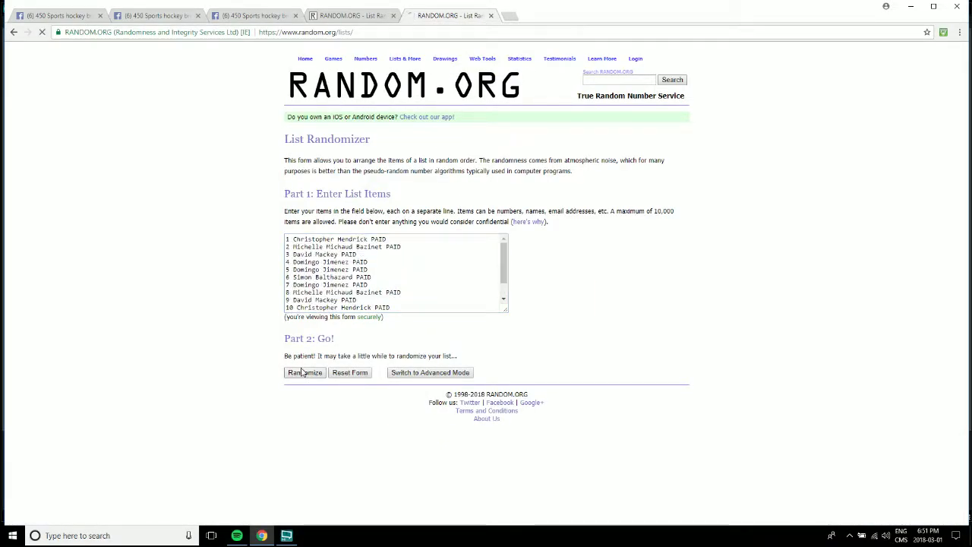
click(297, 337)
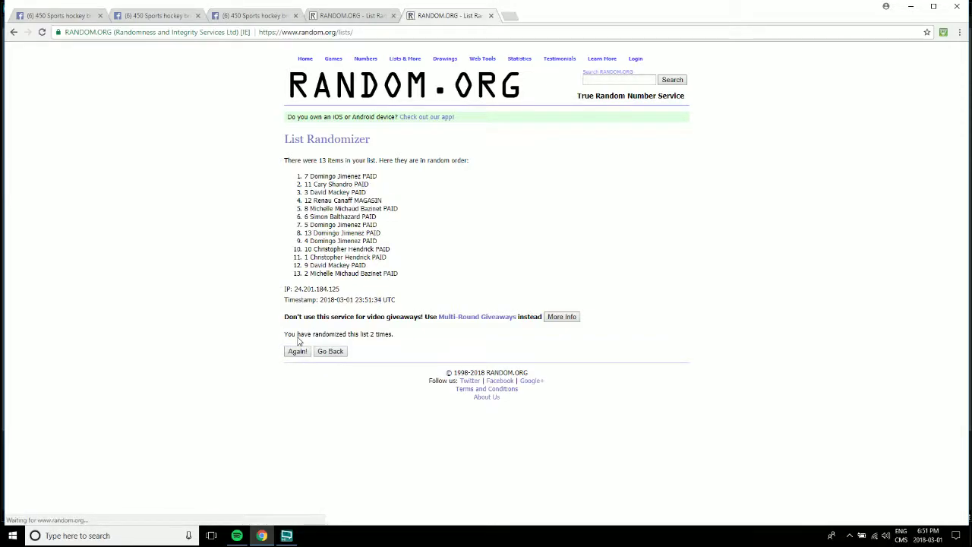
click(297, 353)
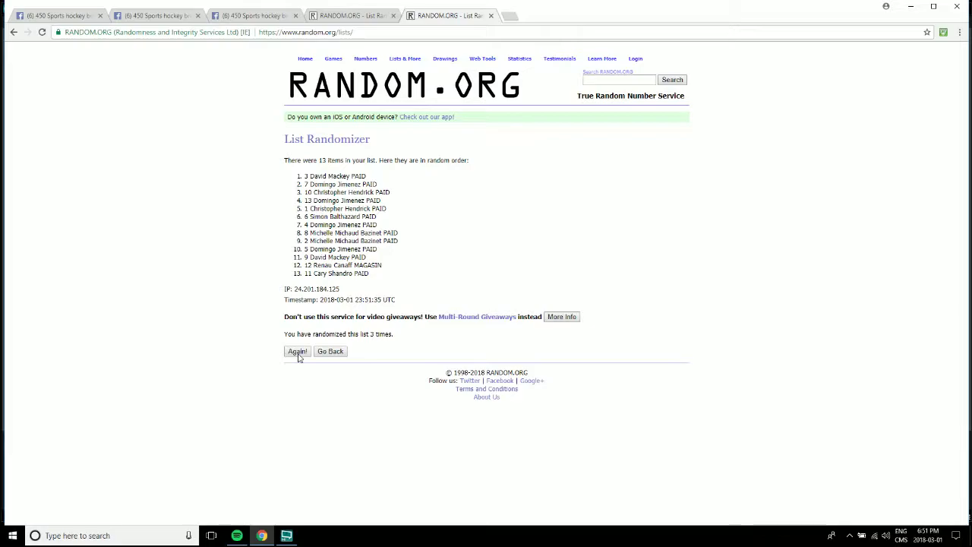
Step: Replace MINI beside Edmonton Oilers in the #2759 case break post with a tag of the Spot 1 member
click(76, 16)
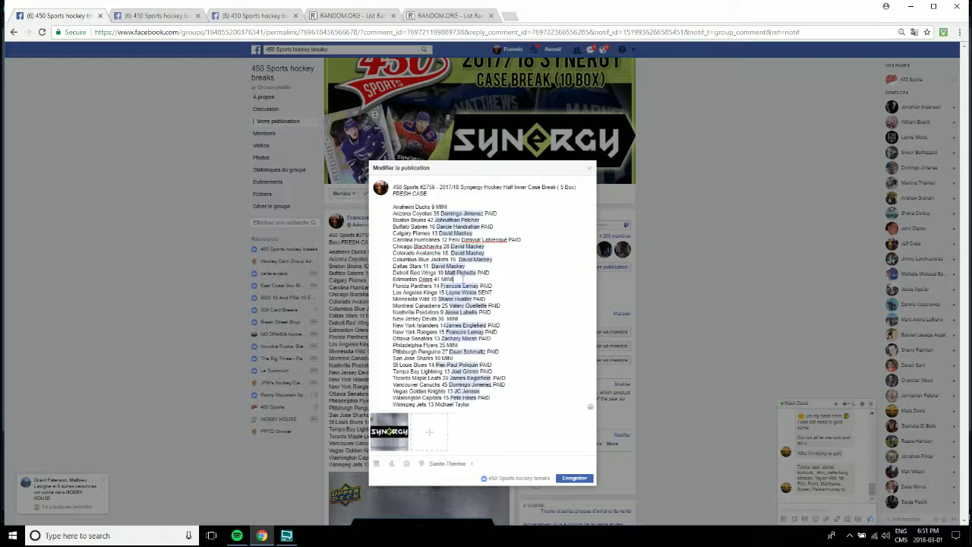
drag(453, 280, 442, 279)
text(David)
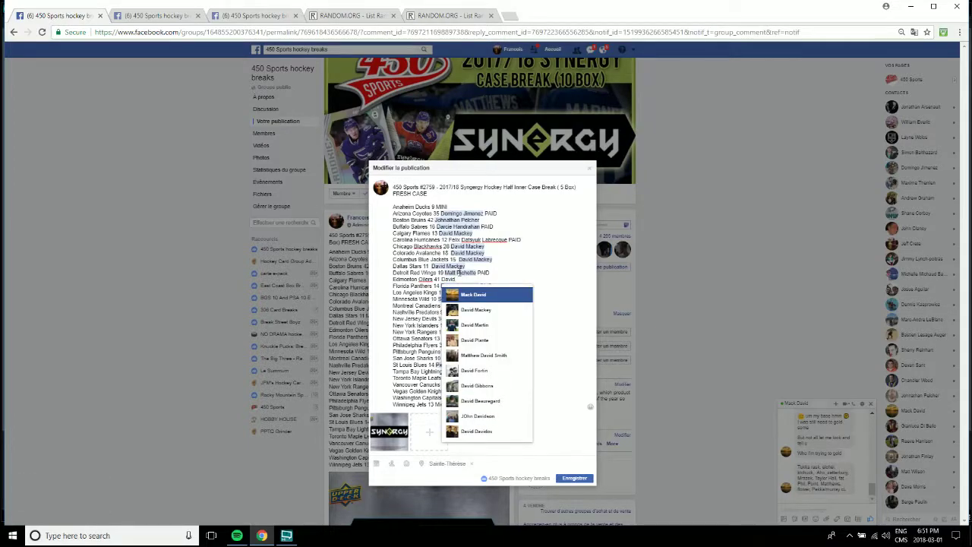
click(476, 308)
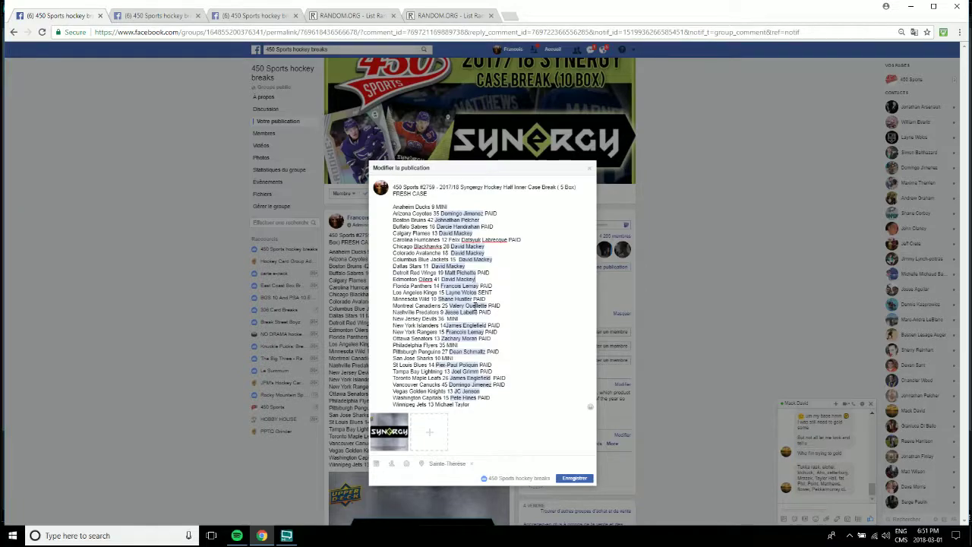
Step: Check the second mini post's team assignments and replace MINI beside Anaheim Ducks with a tag of the Lucky 7 member
click(326, 17)
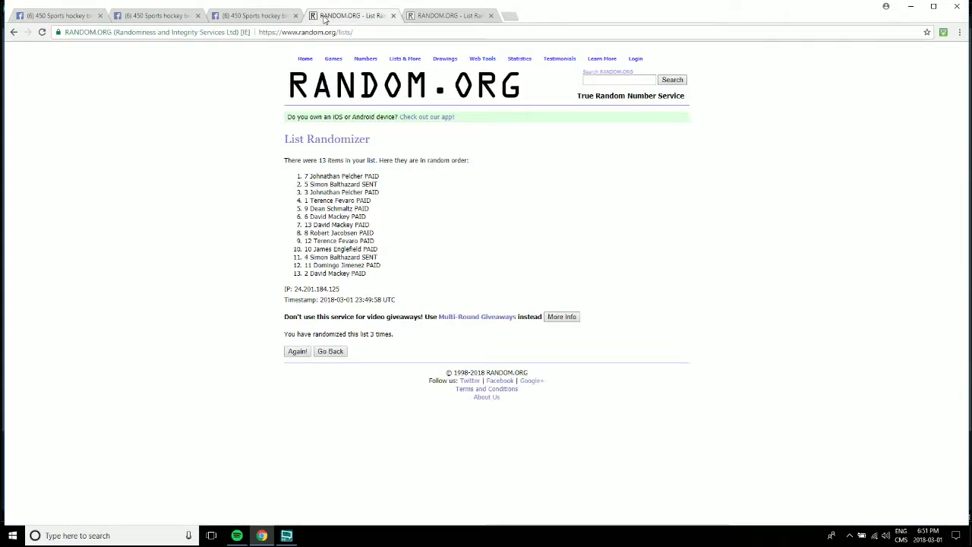
click(242, 16)
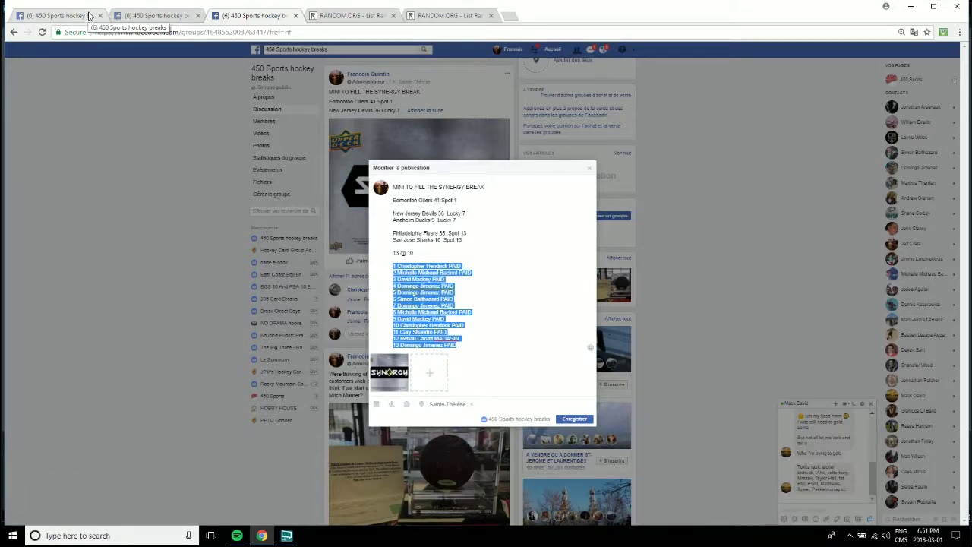
click(89, 15)
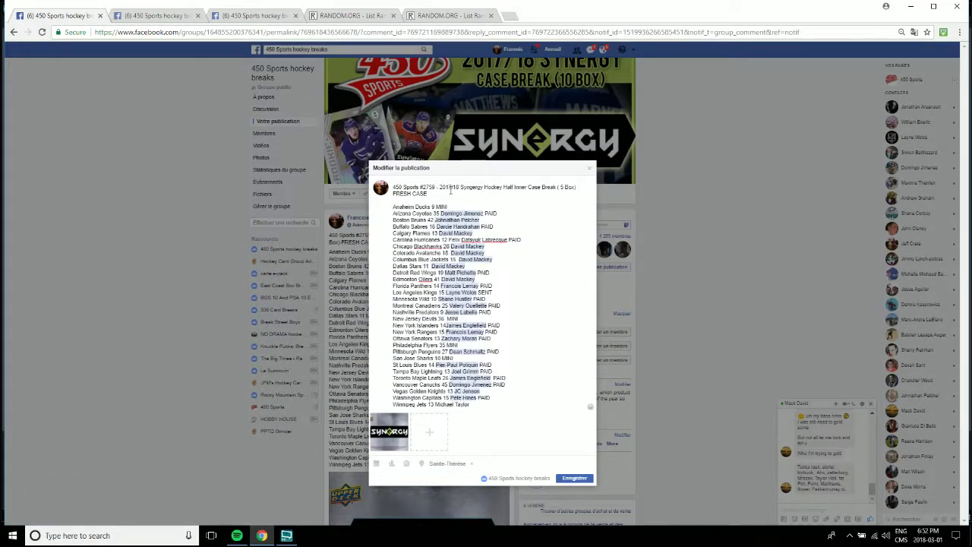
drag(458, 207, 436, 207)
text(Domingo)
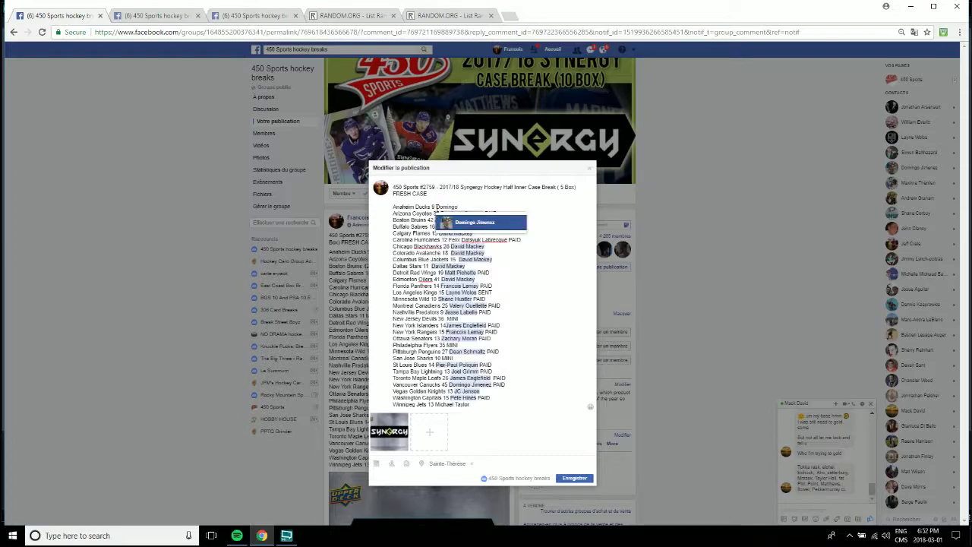
key(Return)
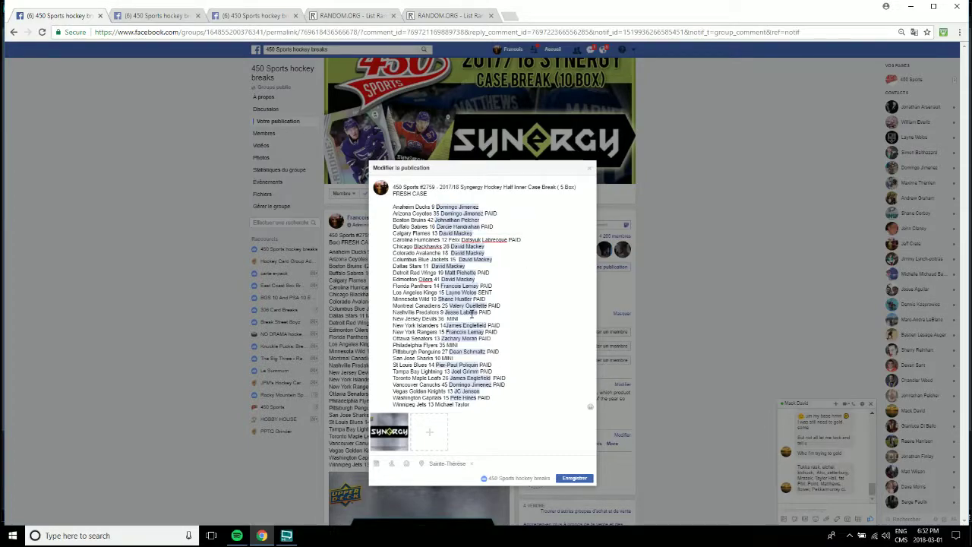
Step: Replace MINI beside New Jersey Devils with a tag of the Lucky 7 member
drag(466, 318, 452, 319)
text(Domingo)
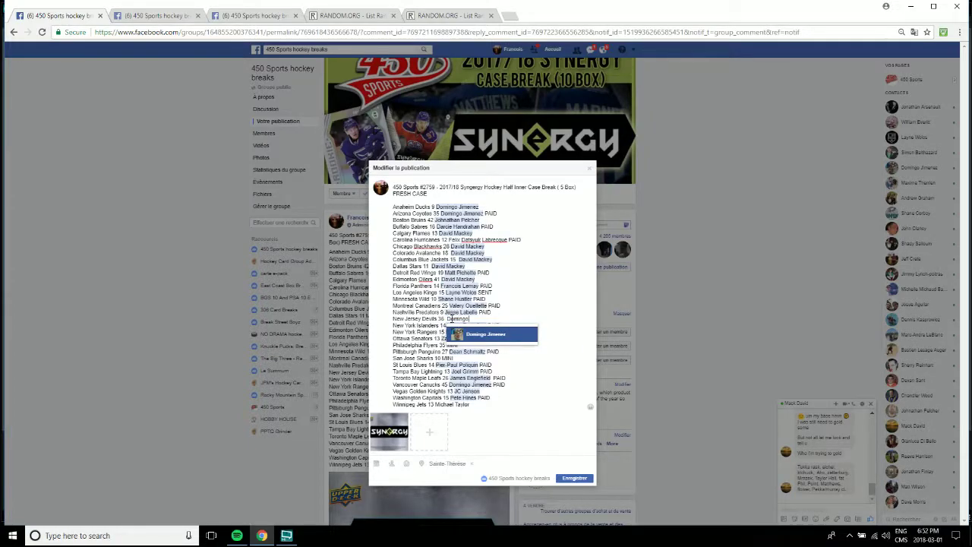
key(Return)
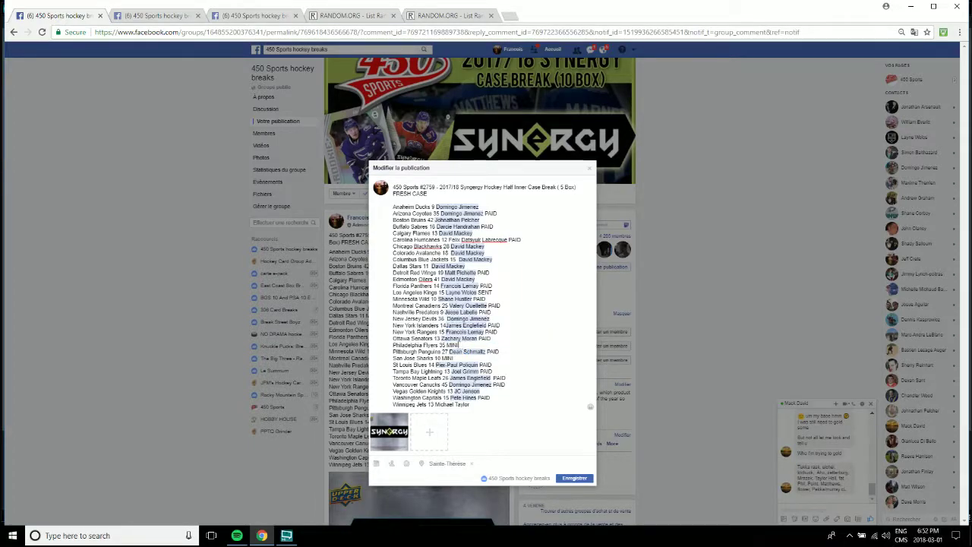
Step: Replace MINI beside Philadelphia Flyers and San Jose Sharks with tags of the second mini's Spot 13 member
double_click(459, 345)
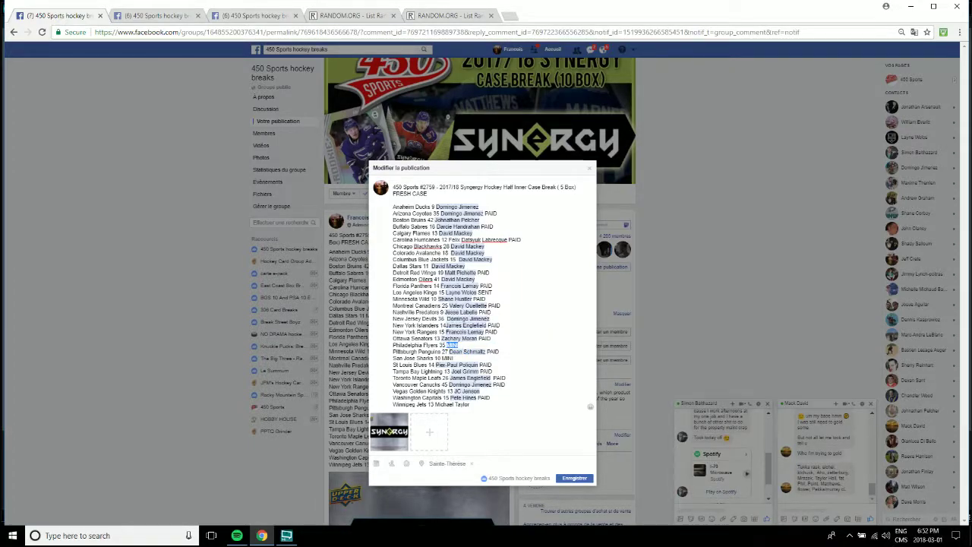
text(Jona)
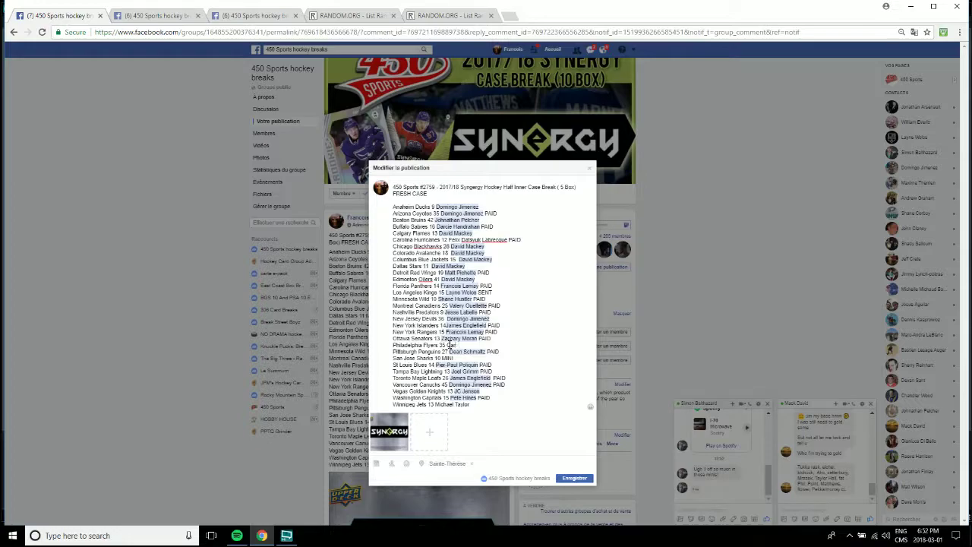
text(ry)
click(545, 372)
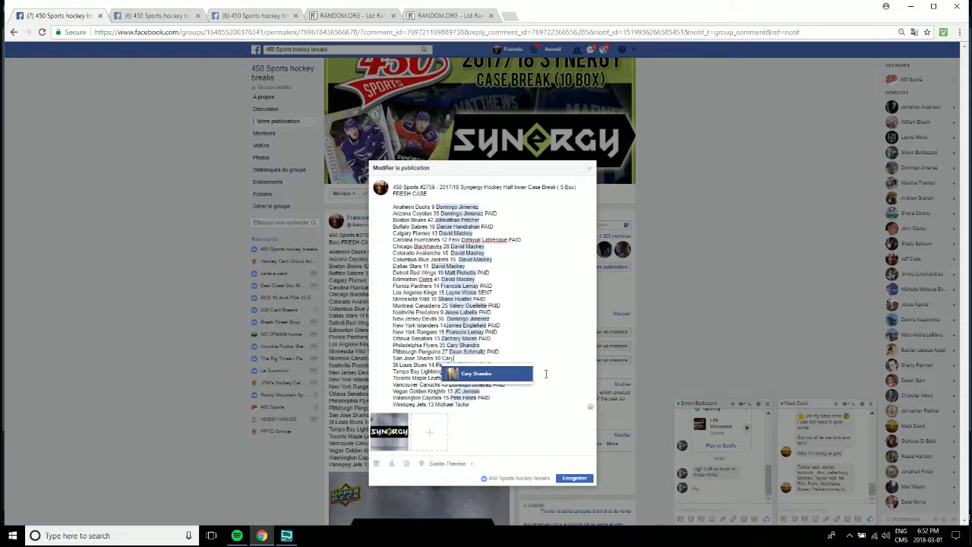
click(545, 373)
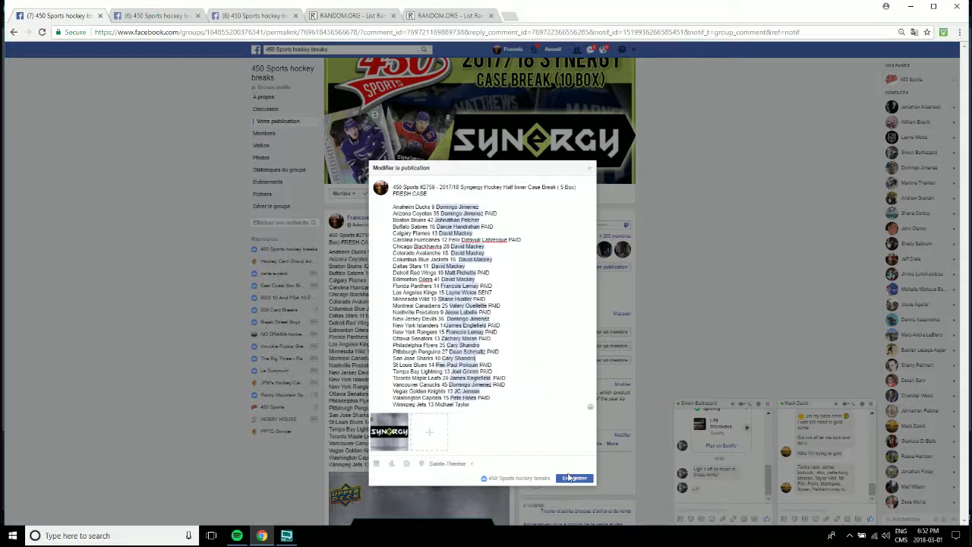
Step: Reopen the first mini's randomized list in RANDOM.ORG for review
click(275, 17)
click(343, 15)
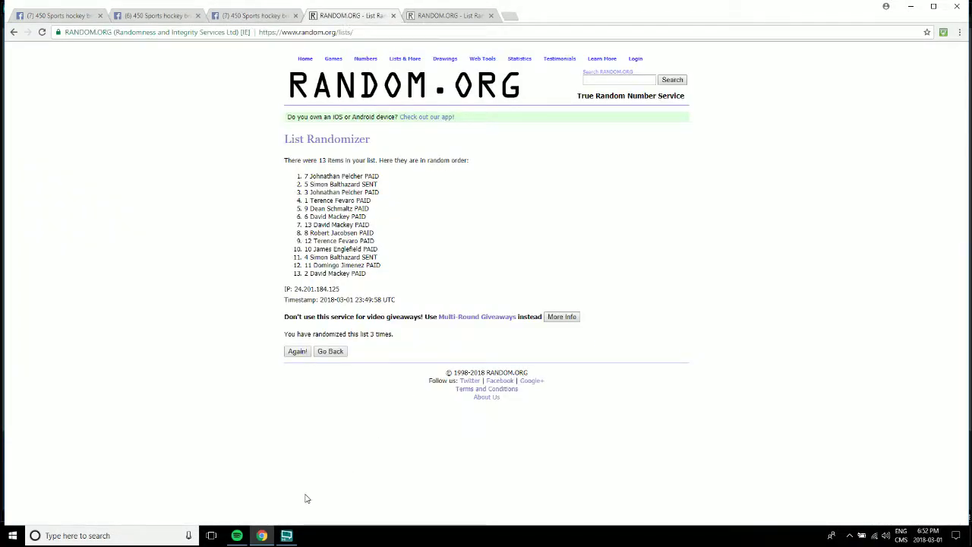